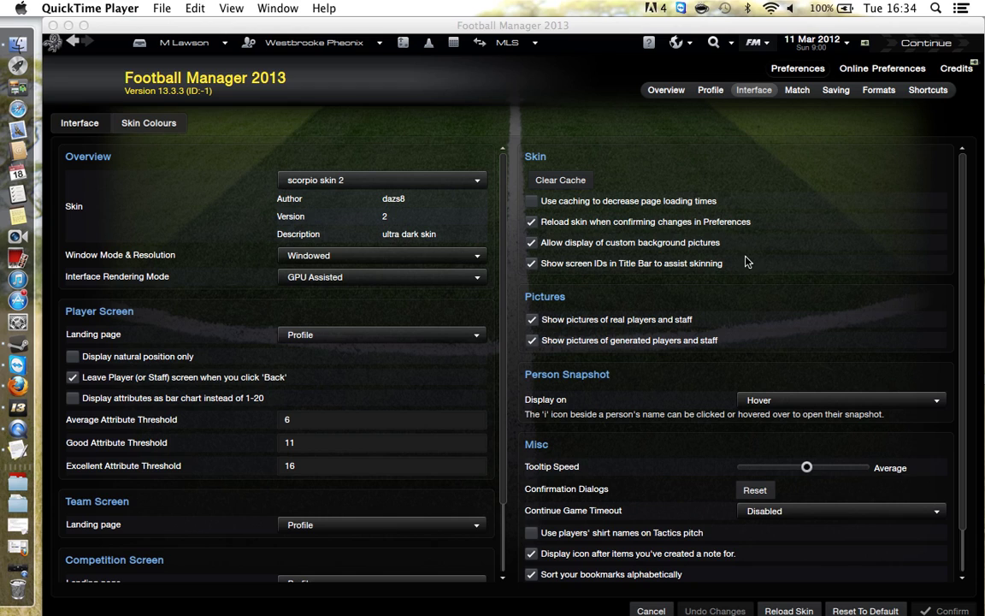
- Switch to Football Manager, open the Westbrooke Pheonix senior squad to check its ID, and browse the world list's England entry
click(291, 45)
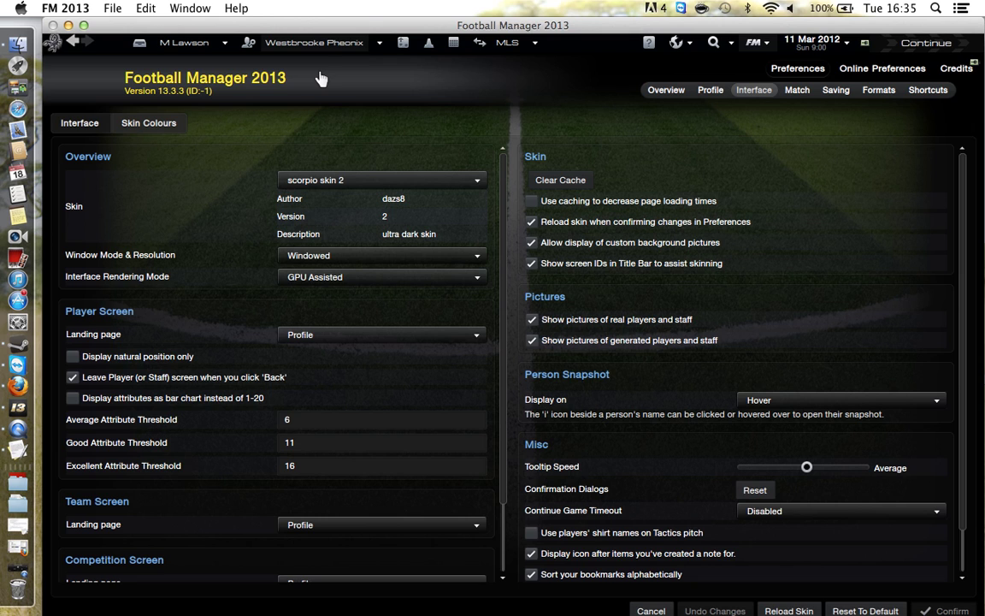
click(288, 48)
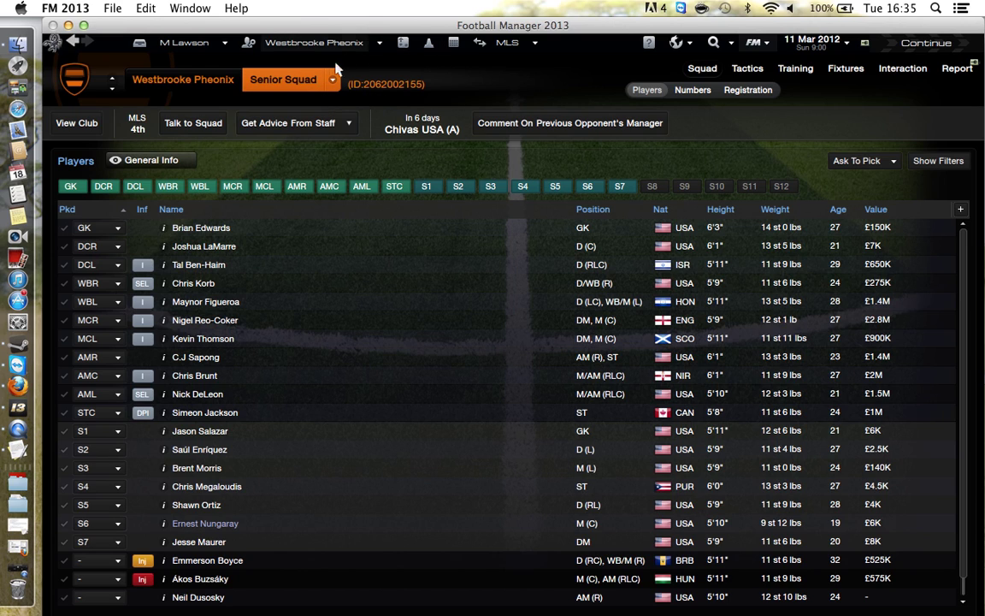
click(681, 43)
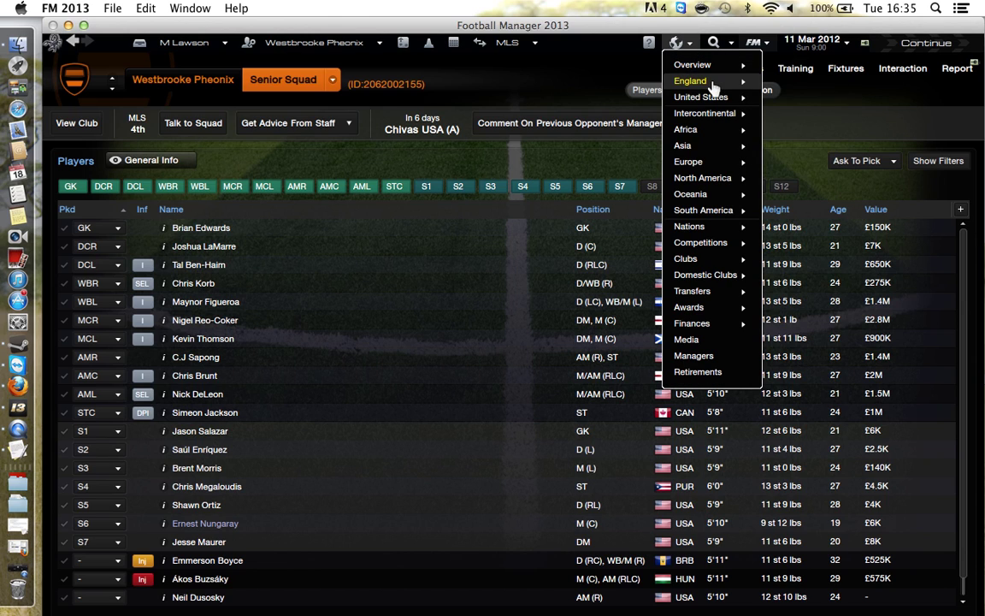
mouse_move(711, 82)
click(771, 90)
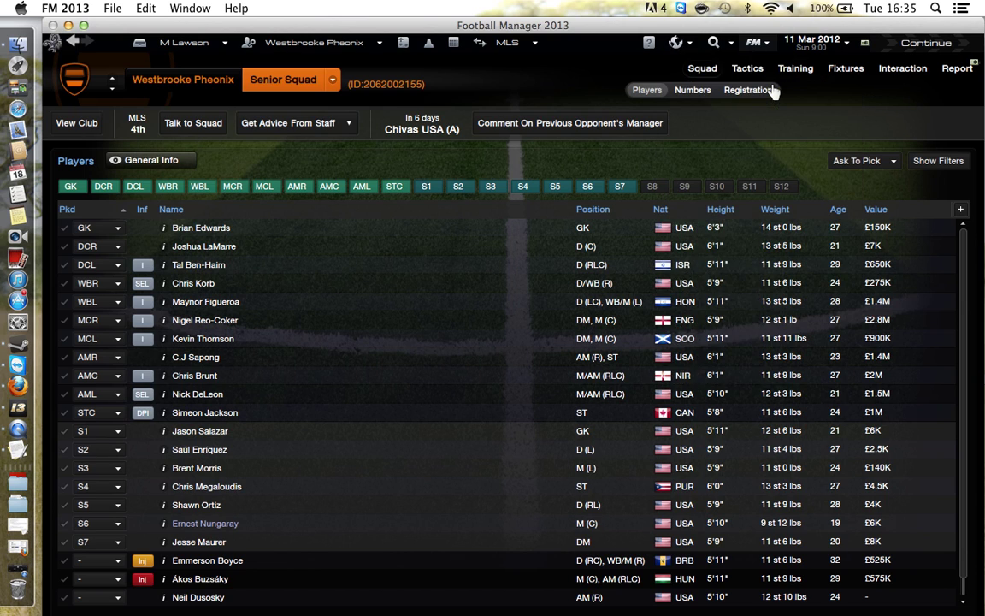
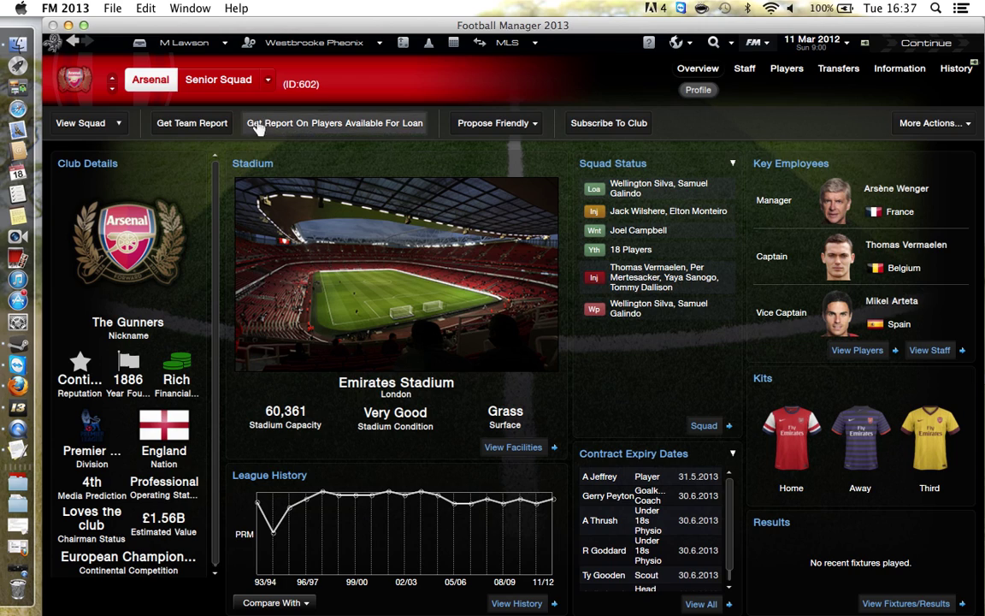
- Switch to config.xml in TextEdit and highlight the home and away kit record lines for reference
click(19, 558)
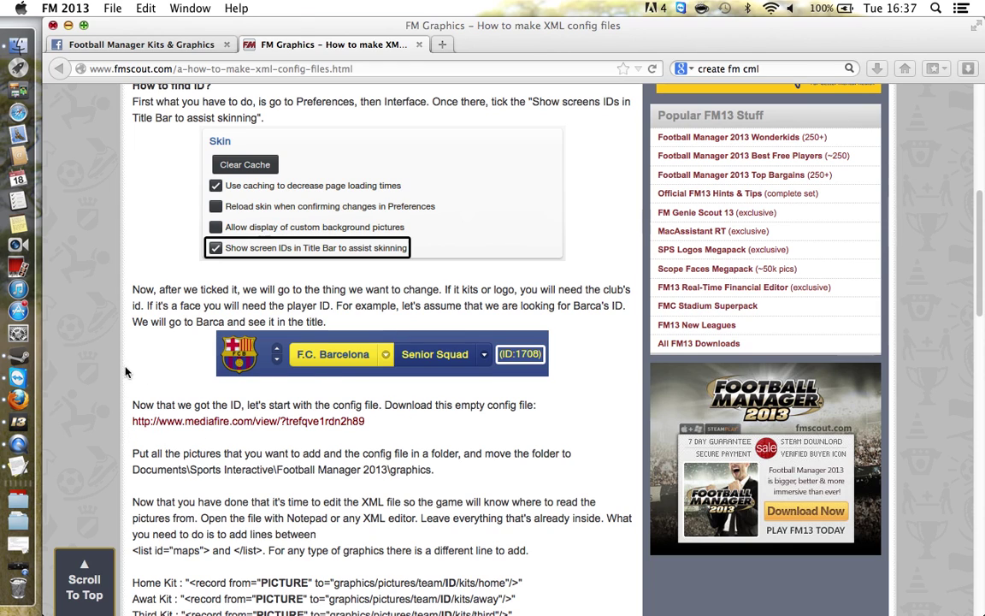
click(20, 547)
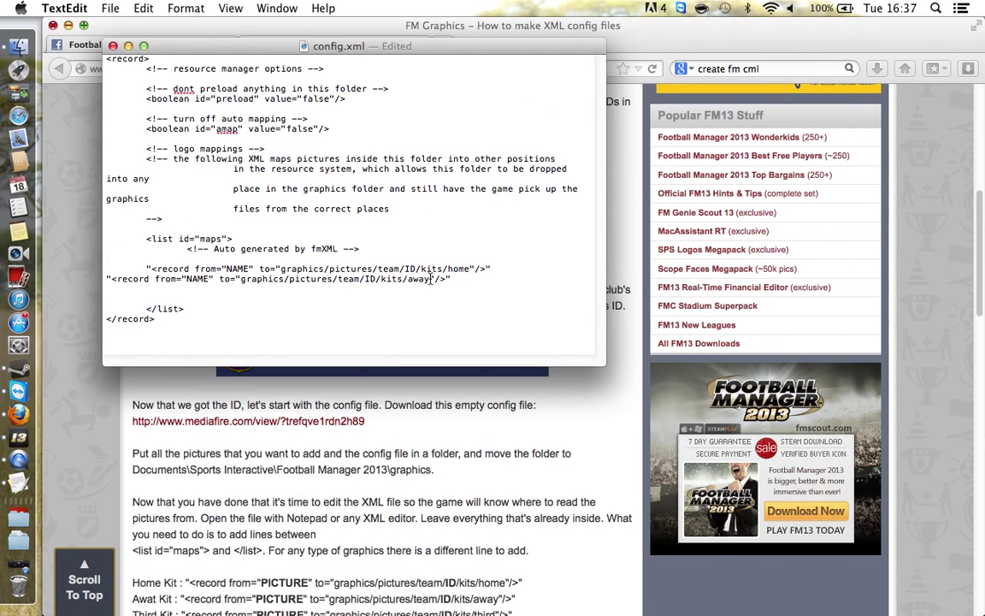
drag(451, 279, 145, 270)
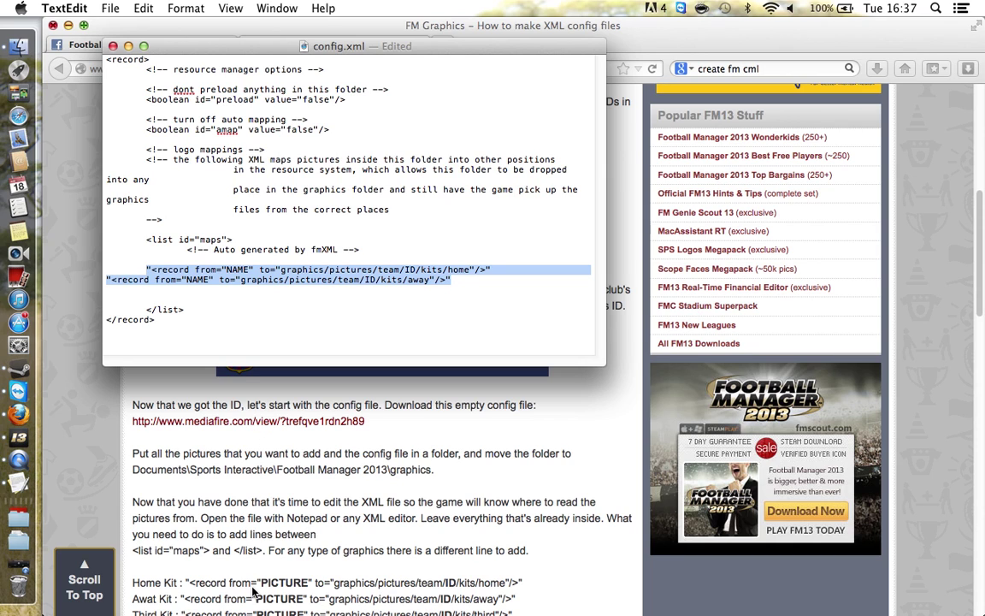
click(319, 339)
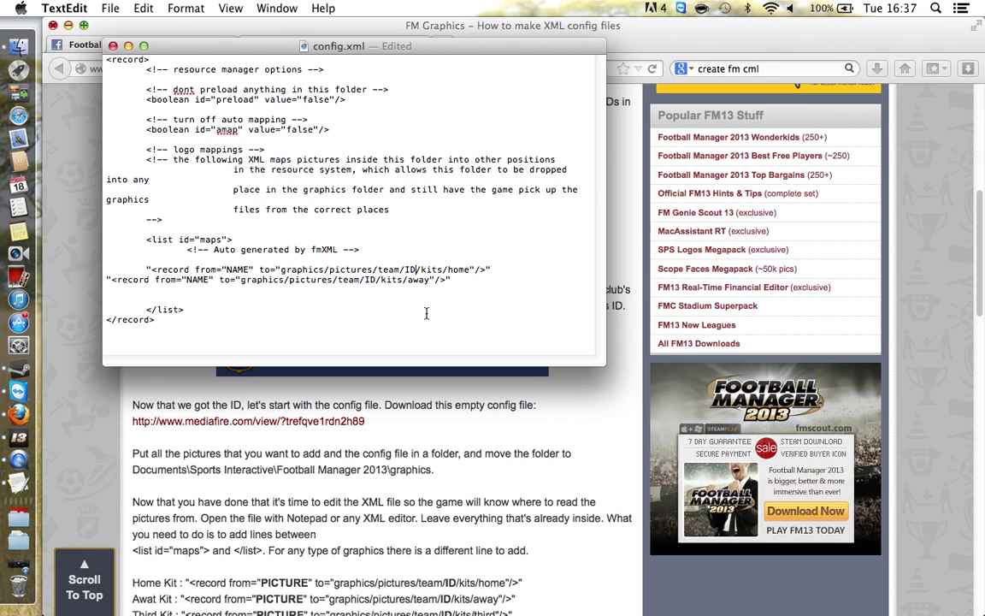
- Replace the ID placeholder with 602 in both the home and away kit record lines of config.xml
key(super+Tab)
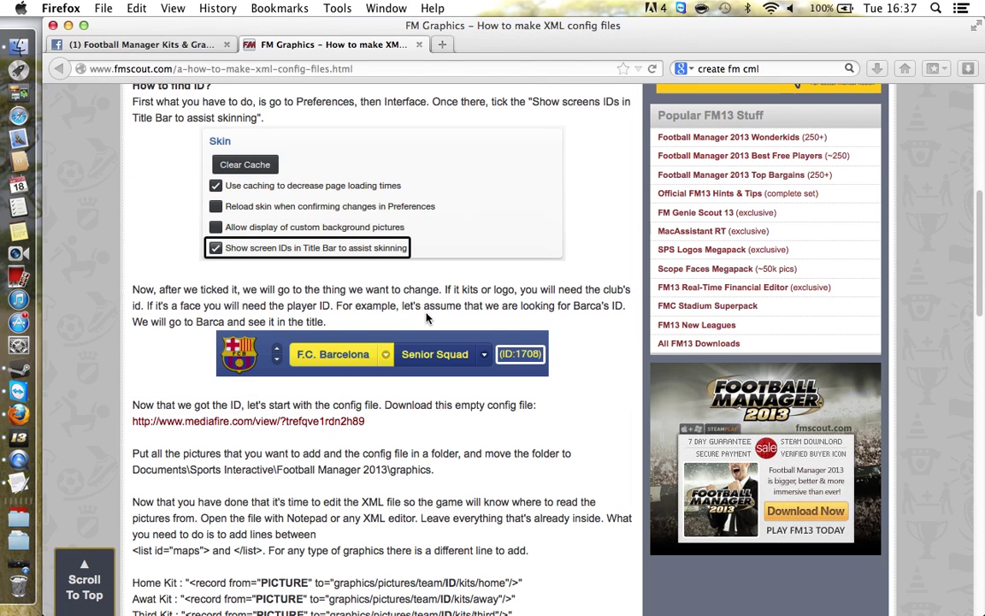
click(28, 481)
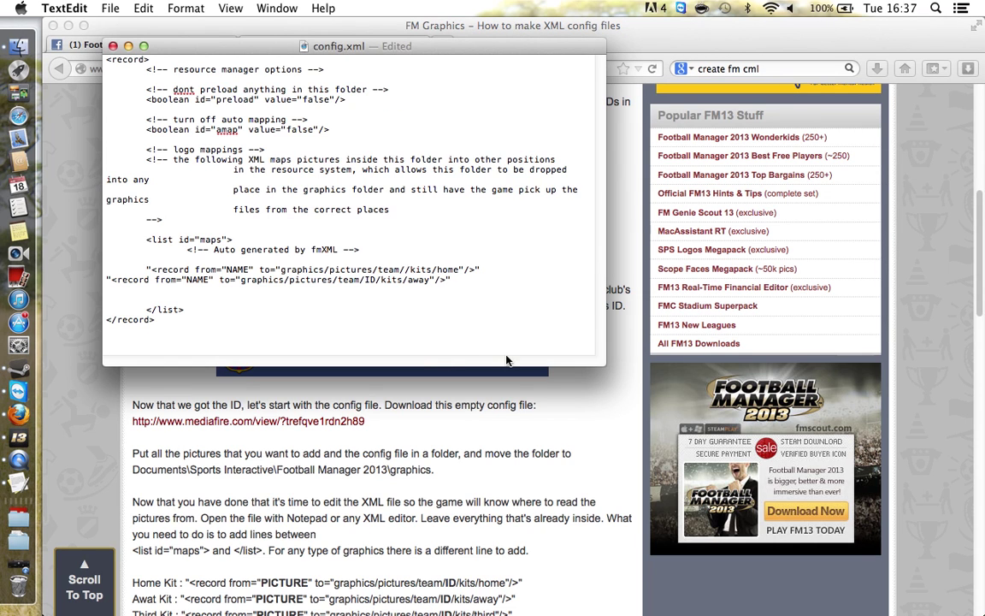
text(602)
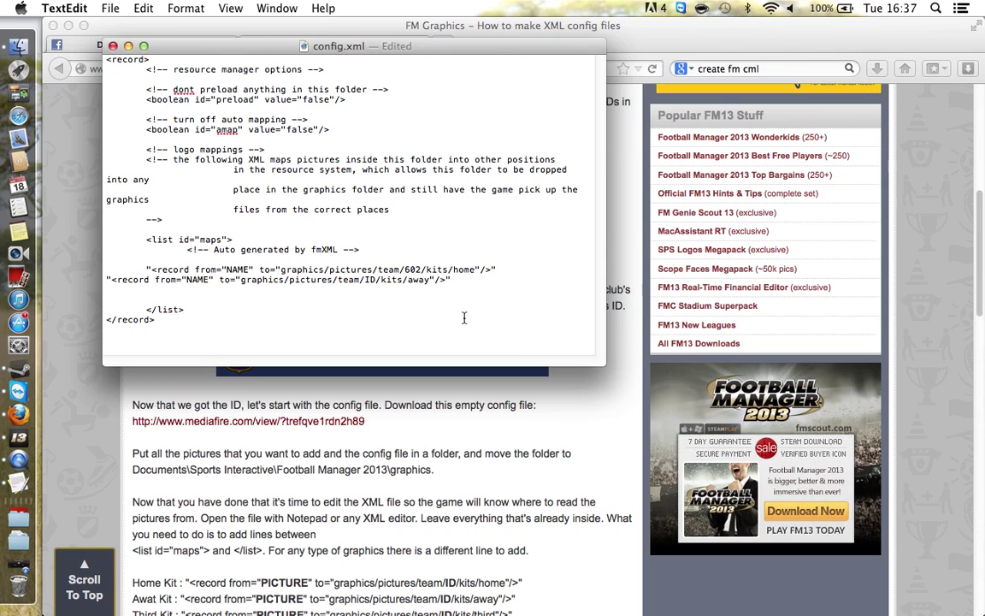
click(377, 280)
key(BackSpace)
key(BackSpace)
text(602)
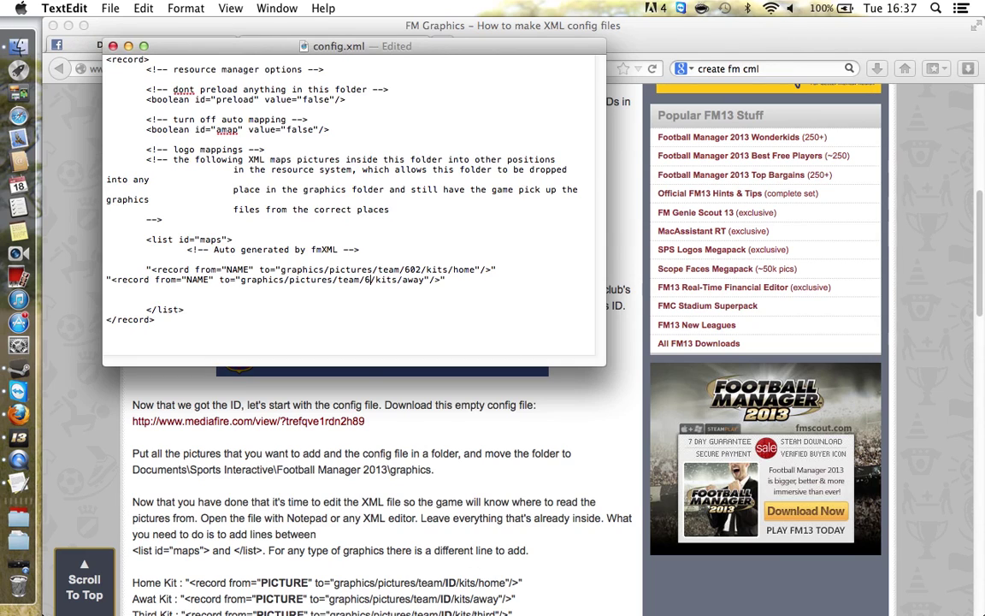
click(328, 298)
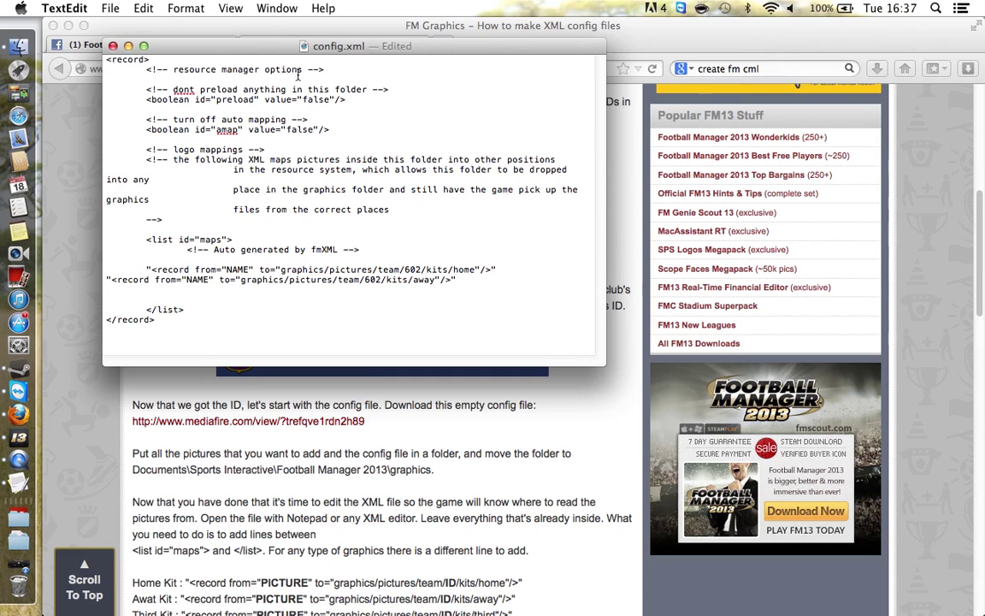
- Replace the NAME placeholder in the home kit record line with arsenal_1
drag(298, 49, 374, 85)
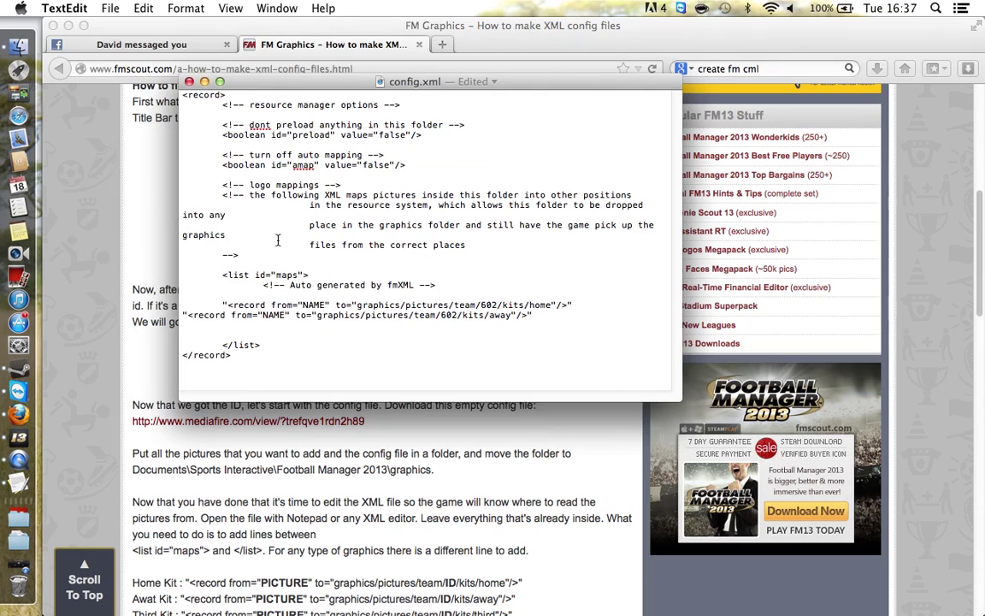
double_click(313, 304)
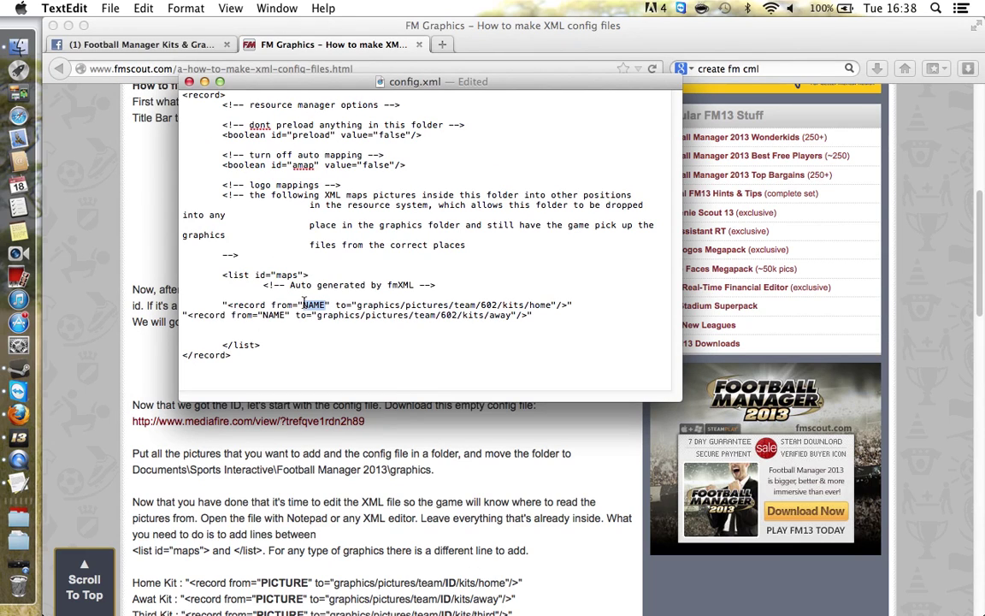
text(are)
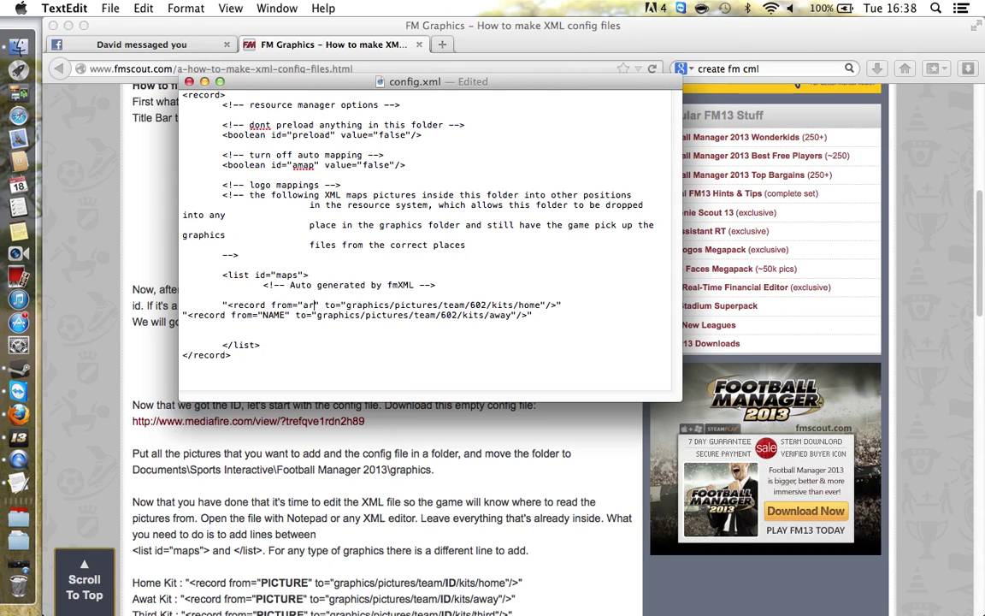
text(se)
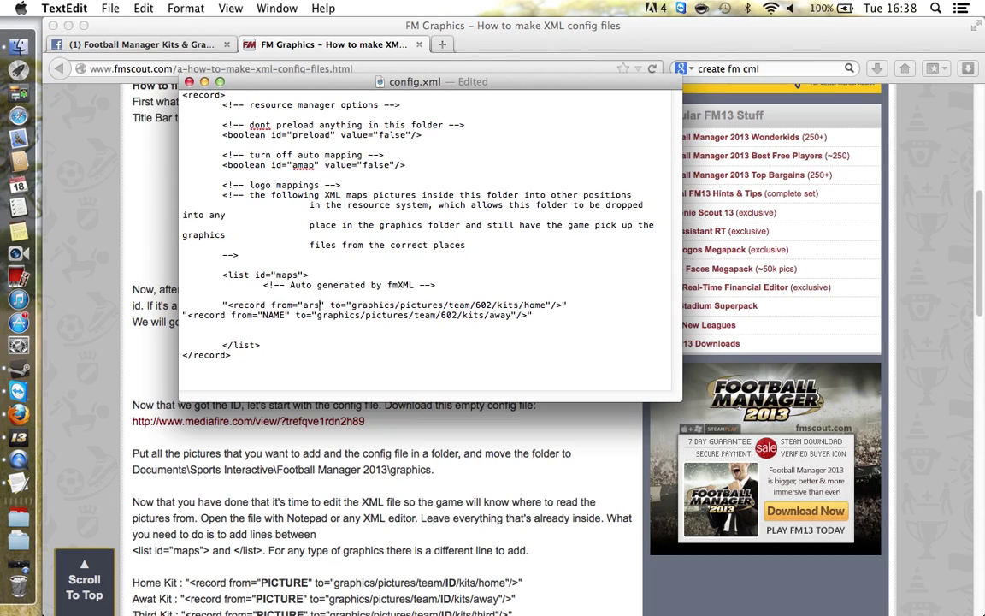
text(nal_)
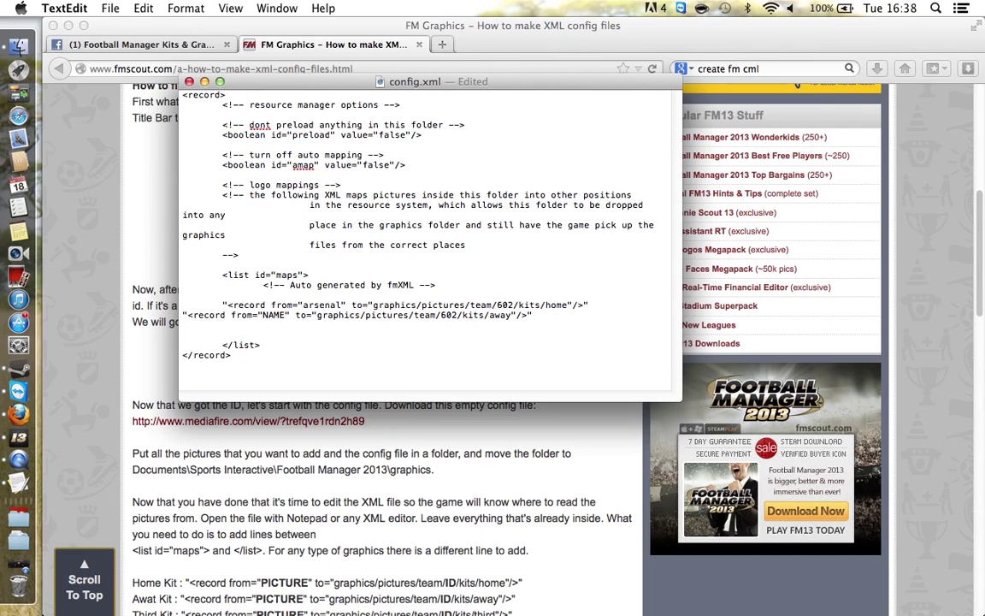
text(1)
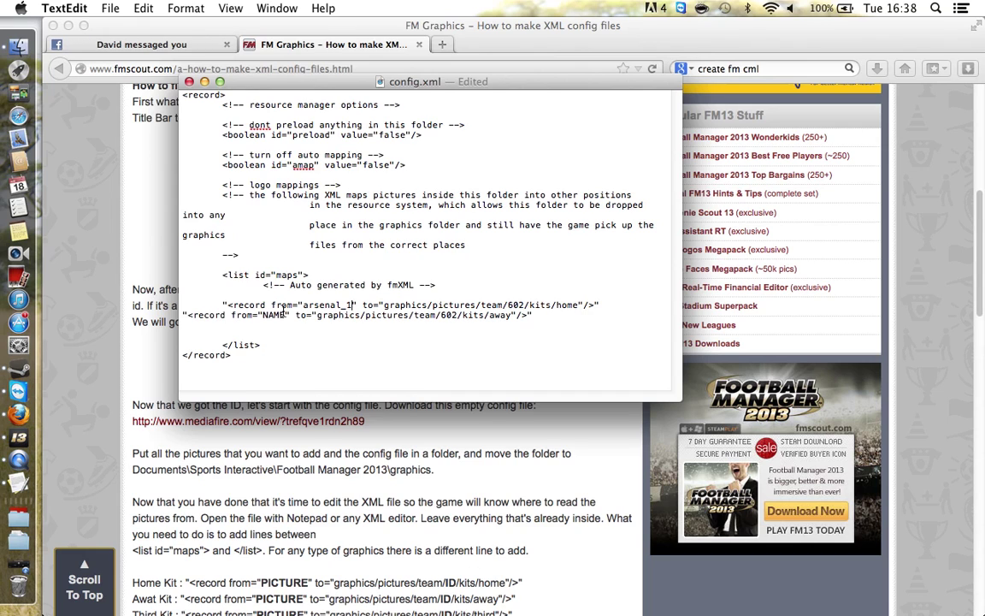
- Replace the NAME placeholder in the away kit record line with arsenal_2
double_click(277, 315)
text(ar)
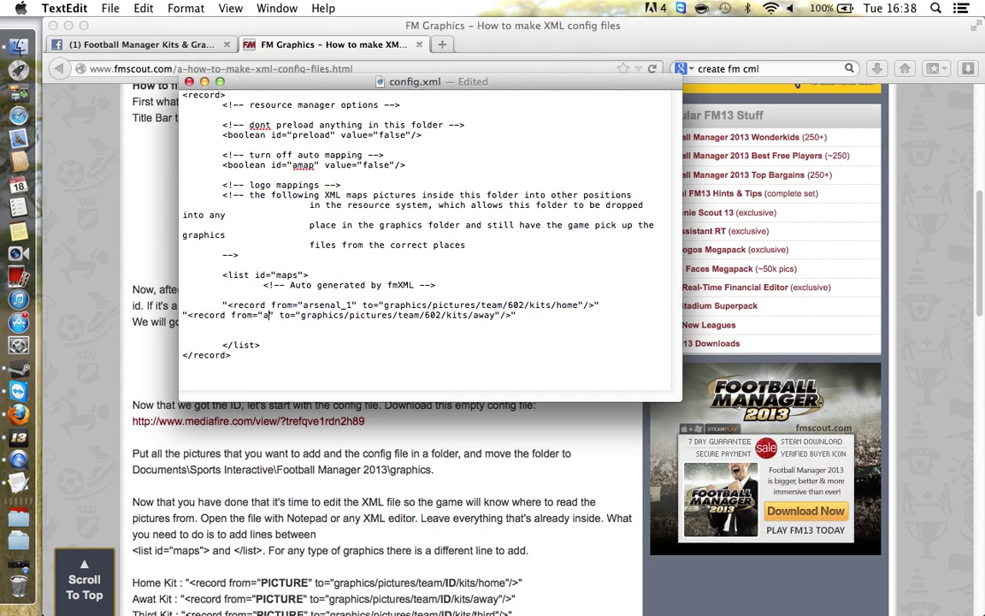
text(senal_2)
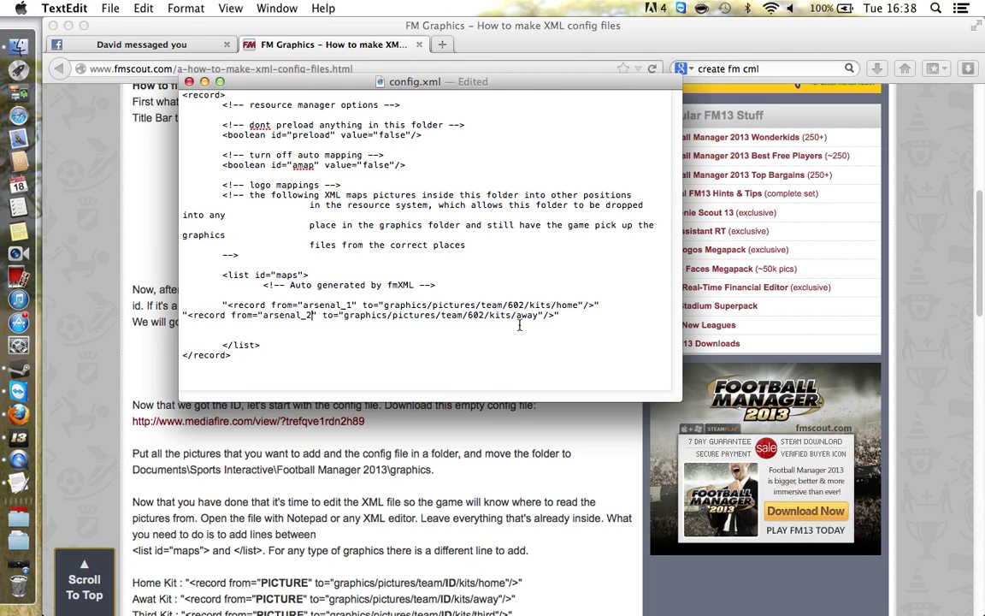
- Compare the guide's record line templates for kits, logos and icons in Firefox with the edited lines in config.xml
click(432, 565)
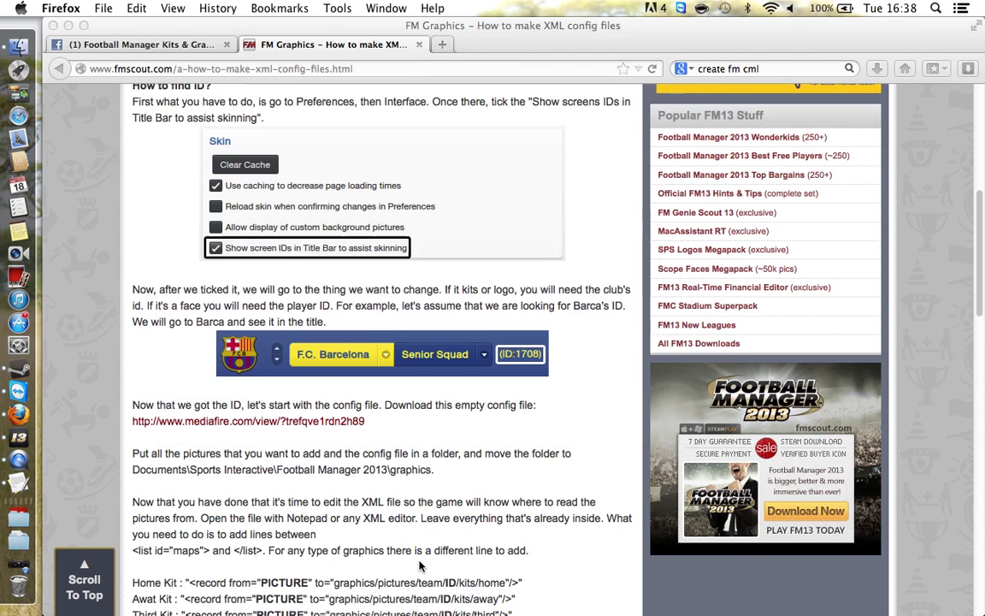
right_click(424, 565)
key(Escape)
scroll(248, 437, down, 1)
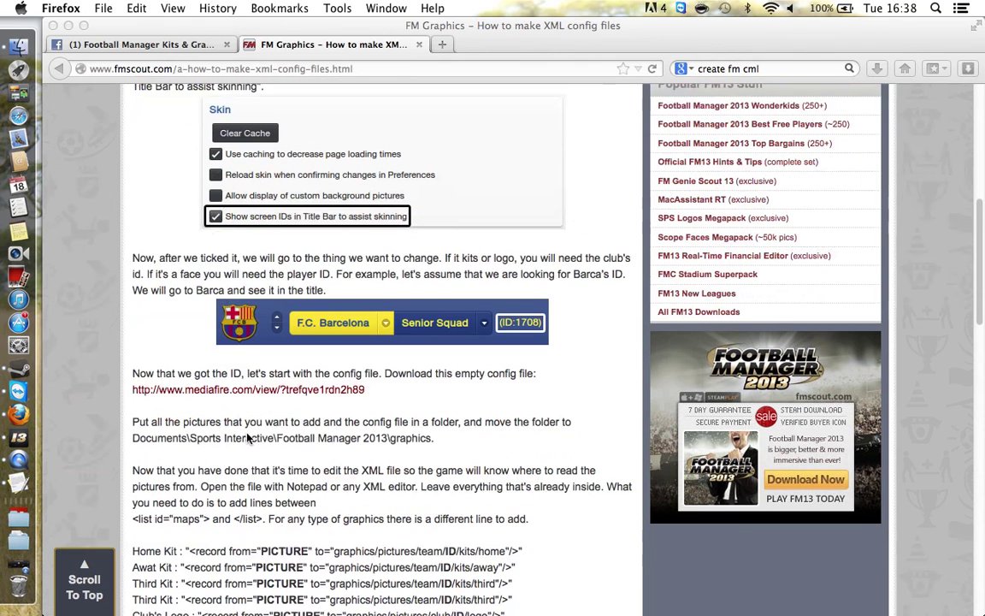
scroll(247, 438, down, 3)
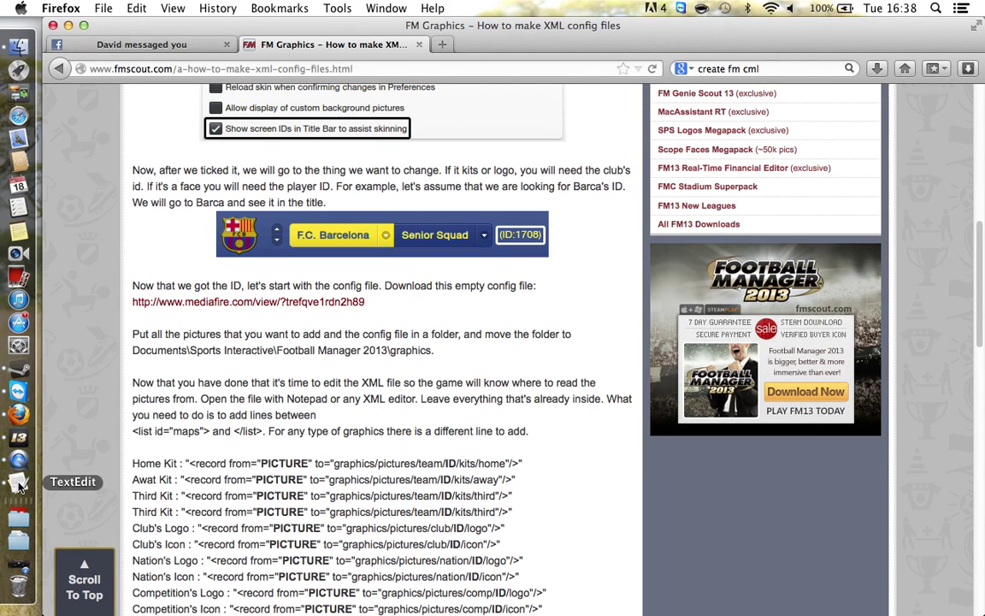
click(18, 484)
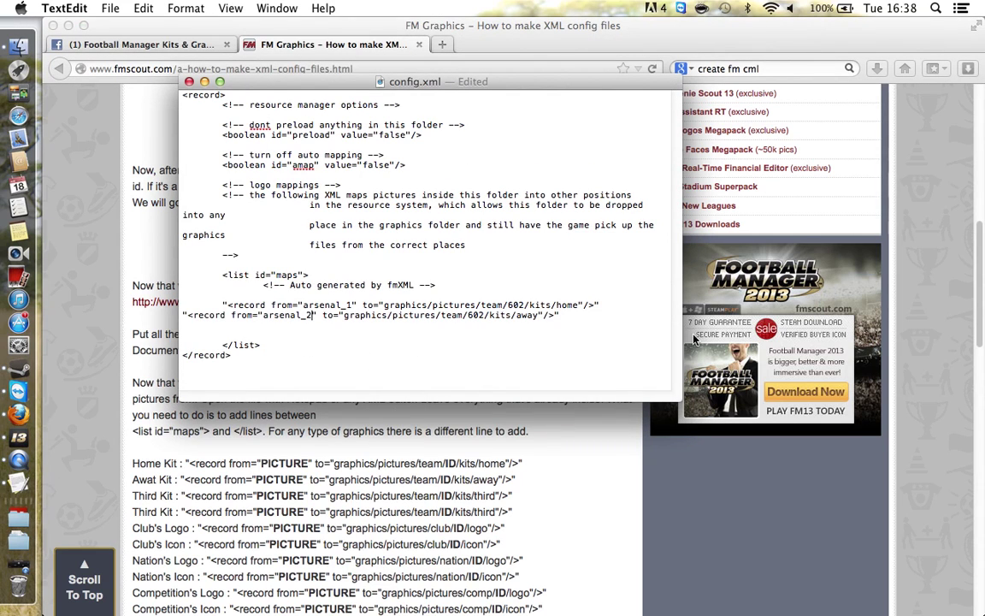
click(568, 315)
- Return to the guide in Firefox and review its instructions for showing and finding screen IDs
click(256, 412)
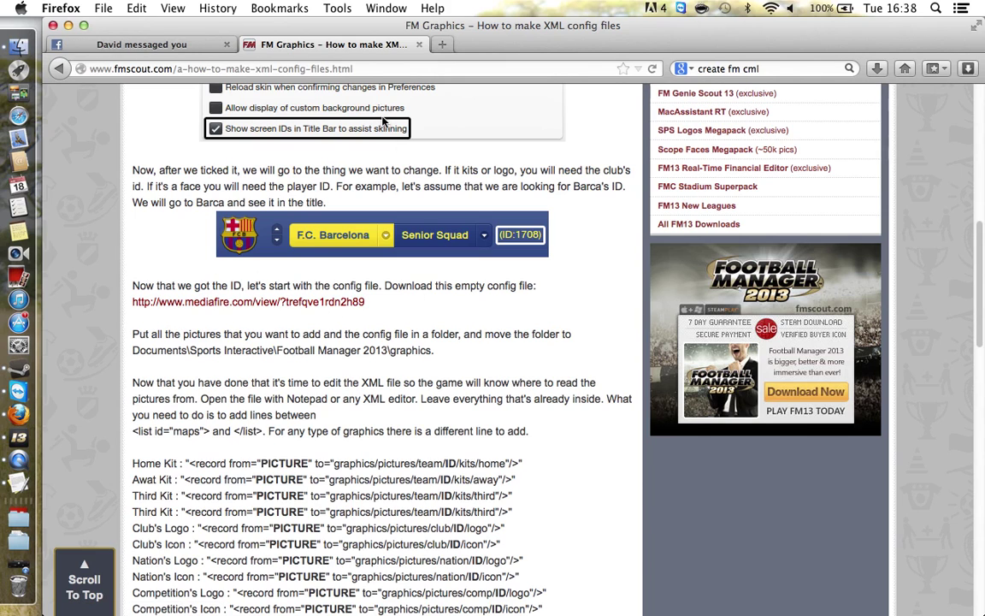
scroll(451, 178, up, 1)
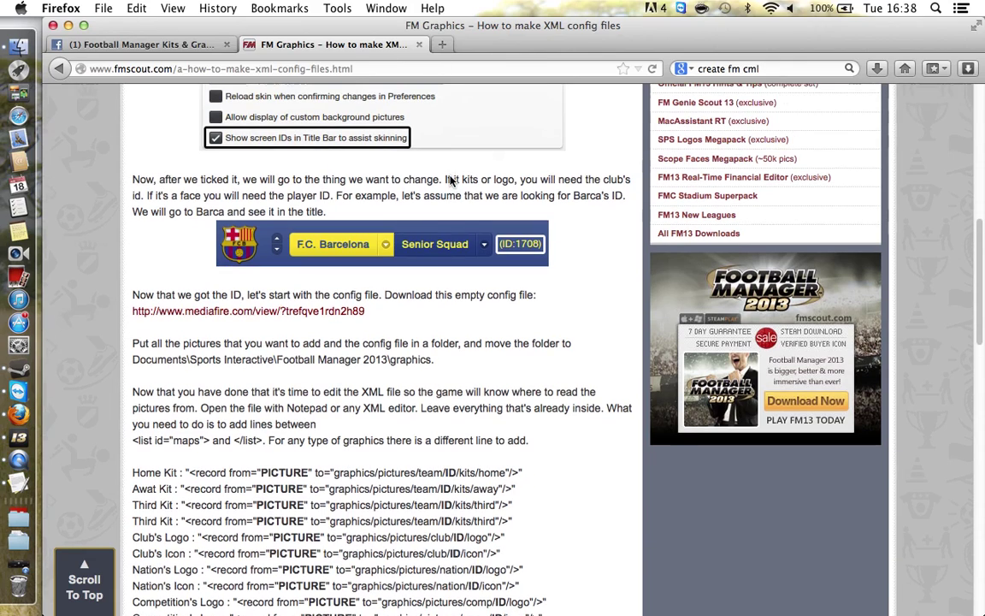
scroll(451, 178, up, 10)
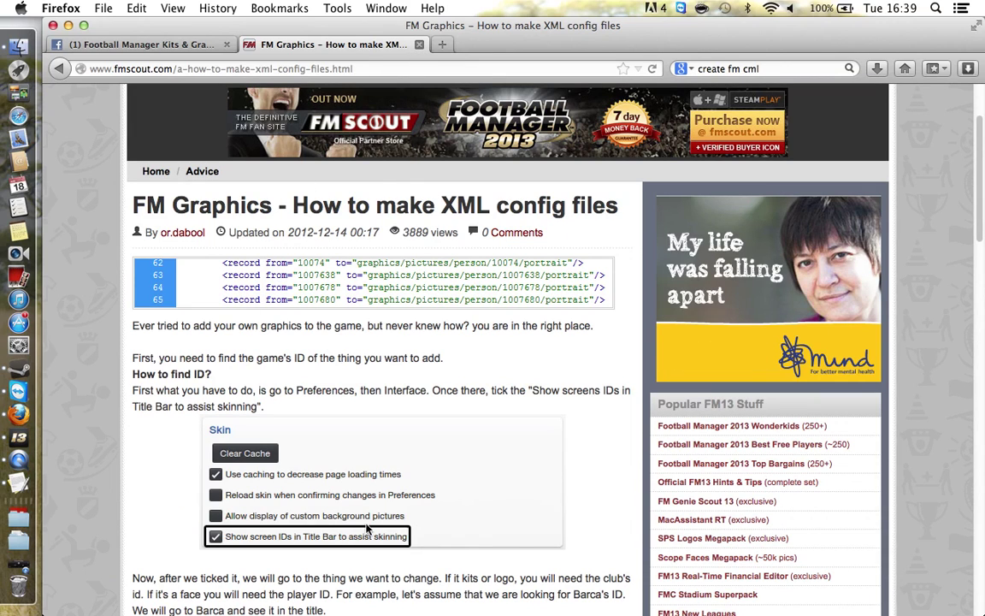
- Switch to Football Manager and view the IDs of Arsenal's Reserve Squad and the Westbrooke Pheonix club profile
click(18, 437)
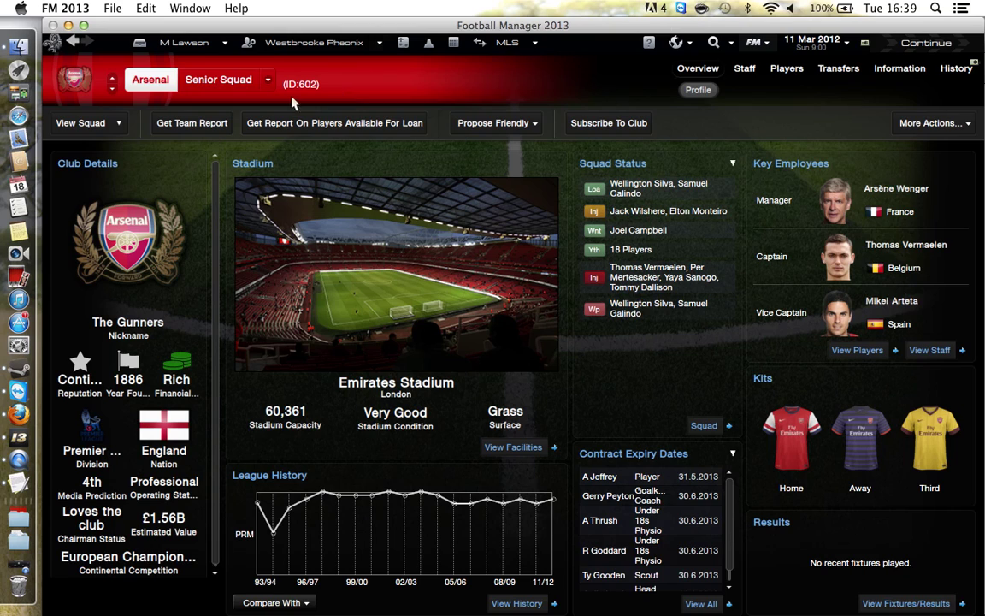
click(265, 80)
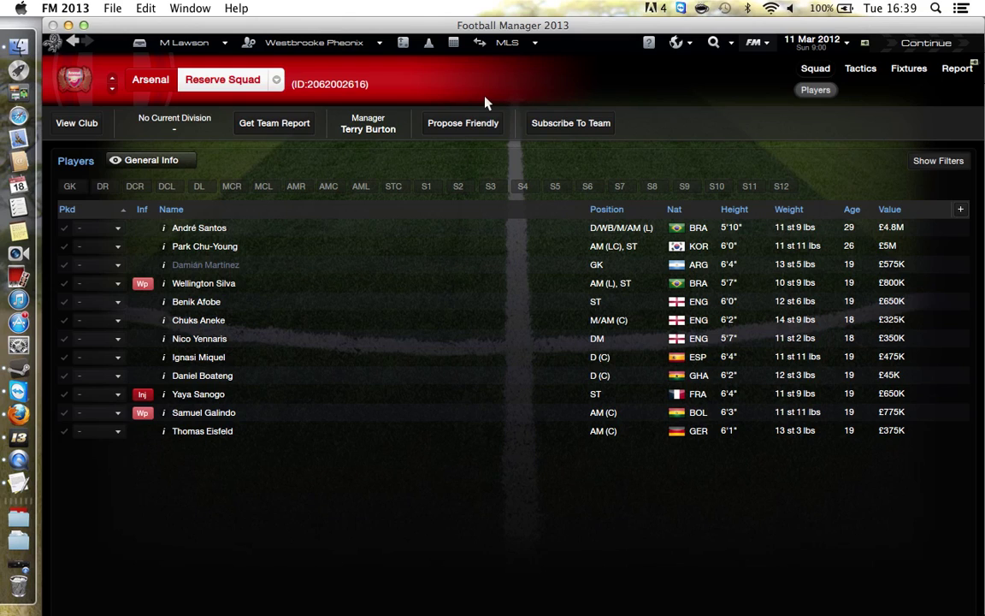
click(342, 44)
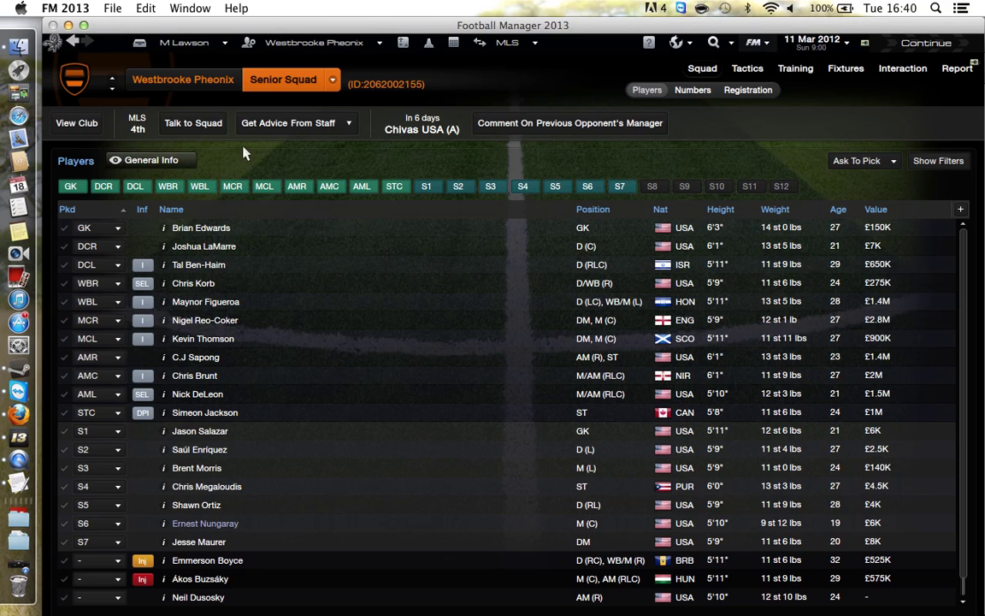
click(168, 79)
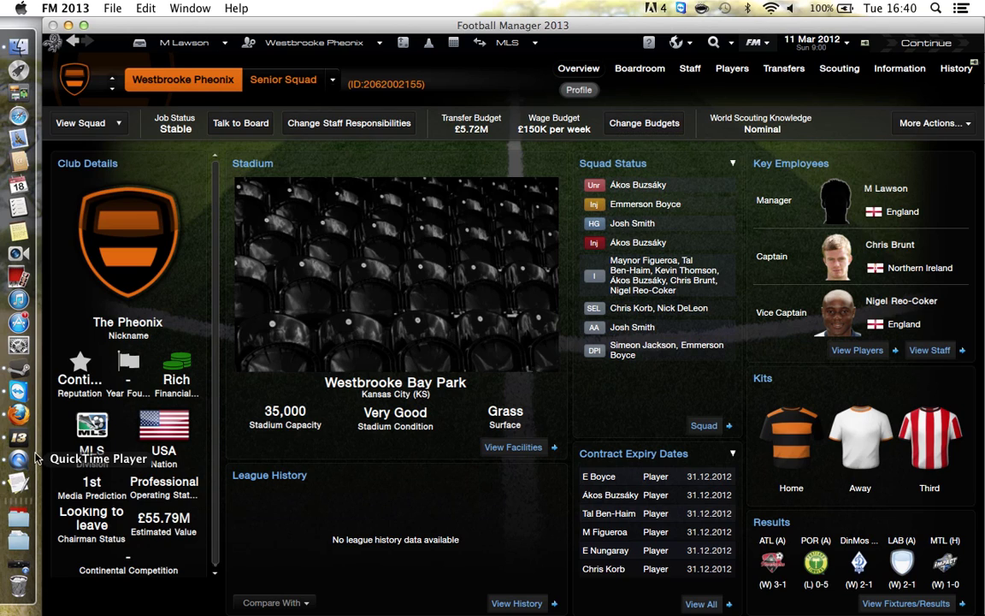
click(18, 414)
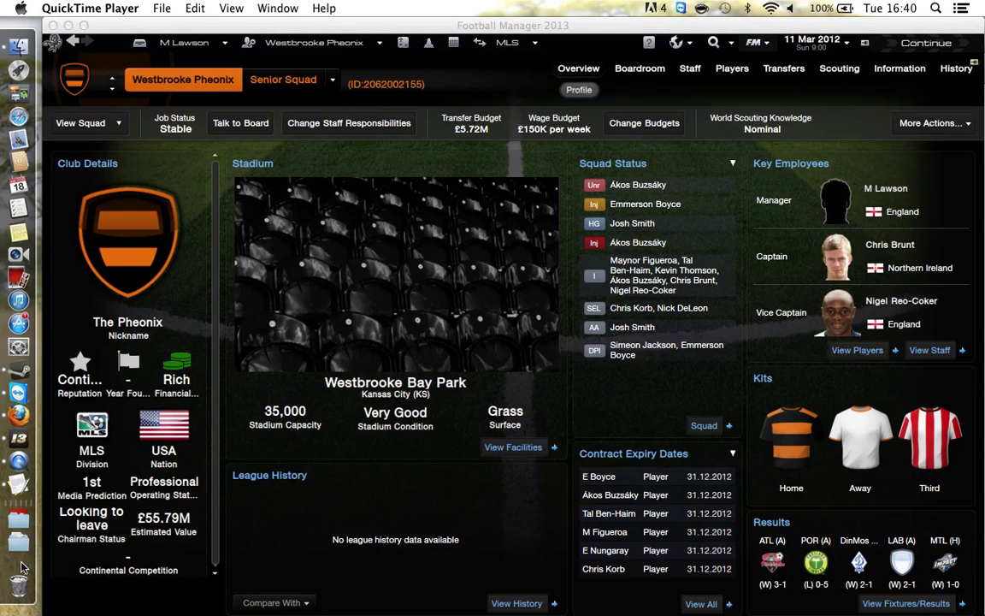